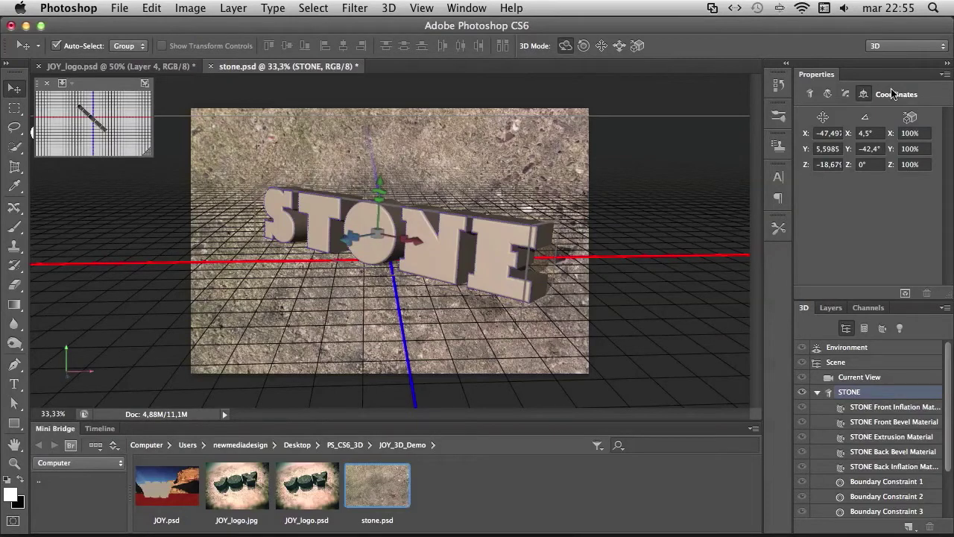
Step: Show the STONE text's Mesh properties, scrolled down to its text colour and 131 extrusion depth
left_click(808, 95)
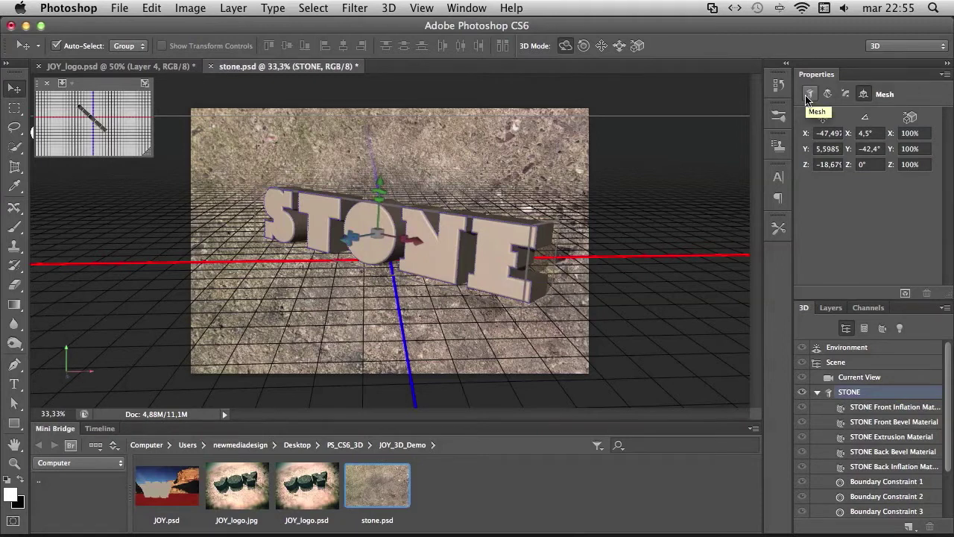
left_click(808, 95)
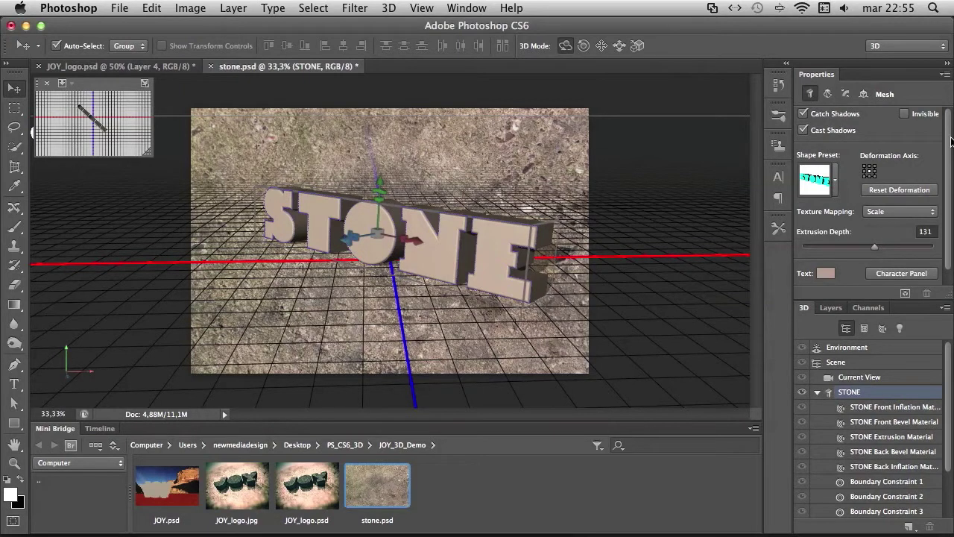
scroll(944, 165, "down", 2)
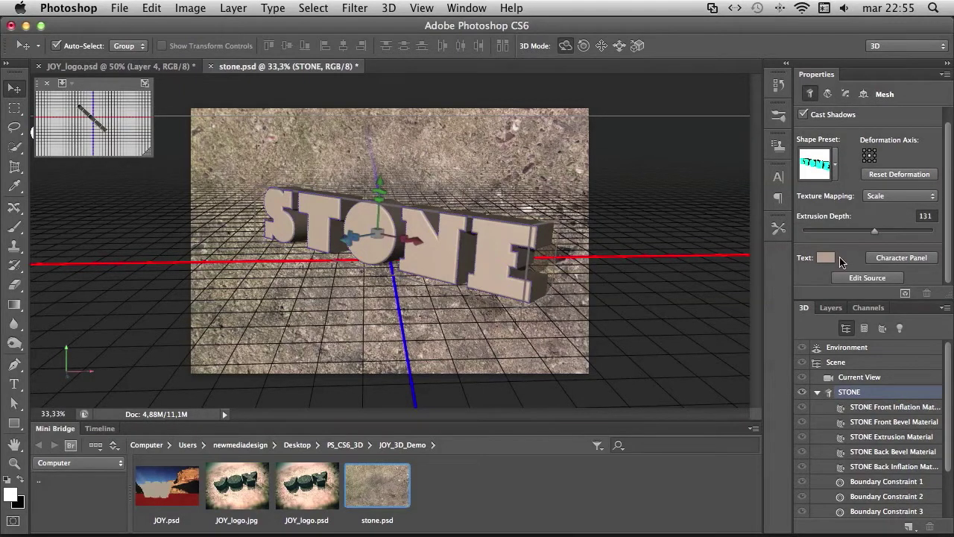
Step: Change the 3D text colour from beige to orange (e27419) in the Color Picker
left_click(823, 259)
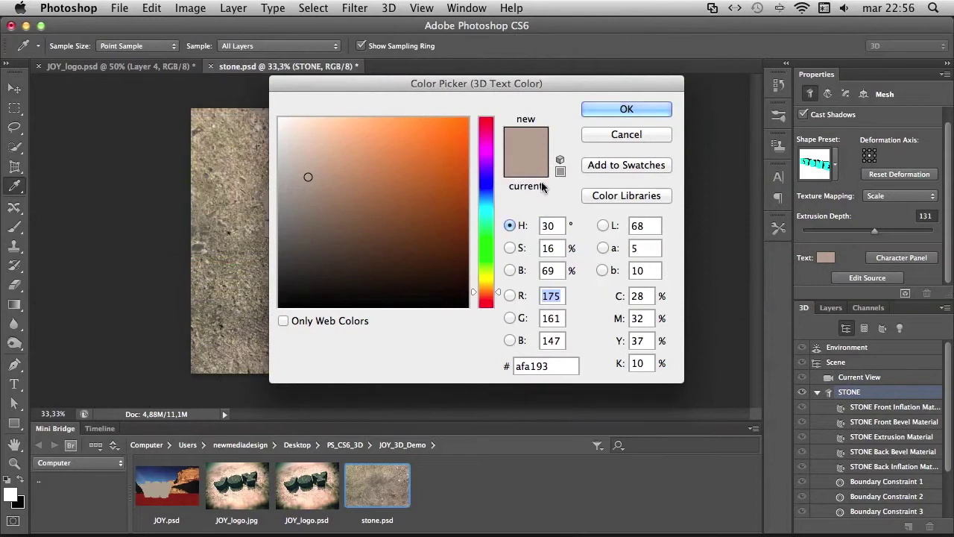
mouse_move(401, 191)
left_mouse_down()
mouse_move(405, 228)
mouse_move(448, 138)
left_mouse_up()
left_click(606, 115)
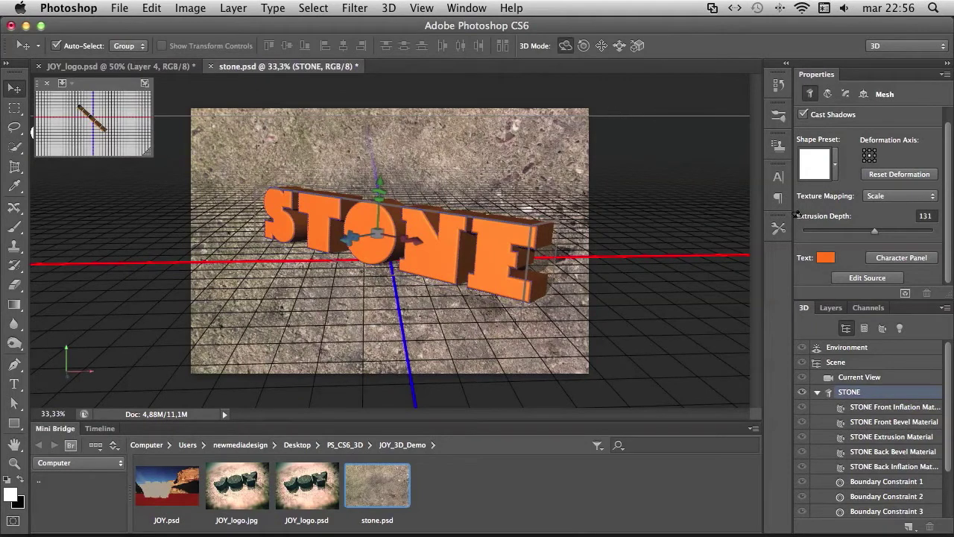
Step: Open the Character panel and set the STONE text's font size to 350 pt
left_click(914, 266)
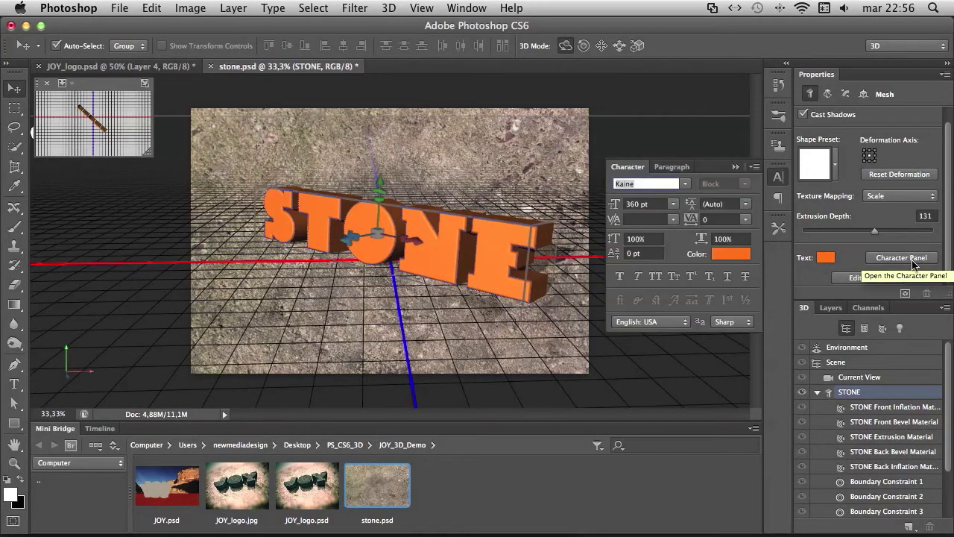
left_click(673, 204)
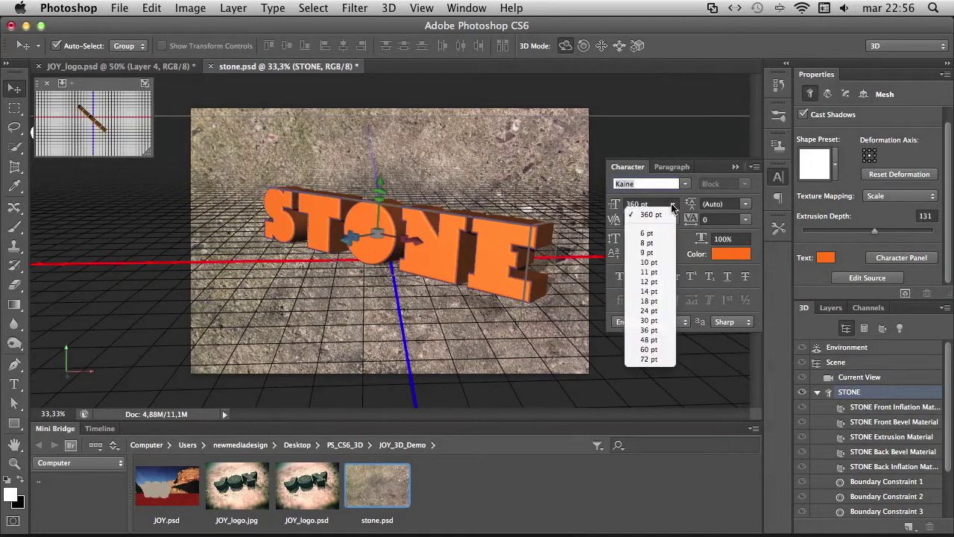
left_click(642, 349)
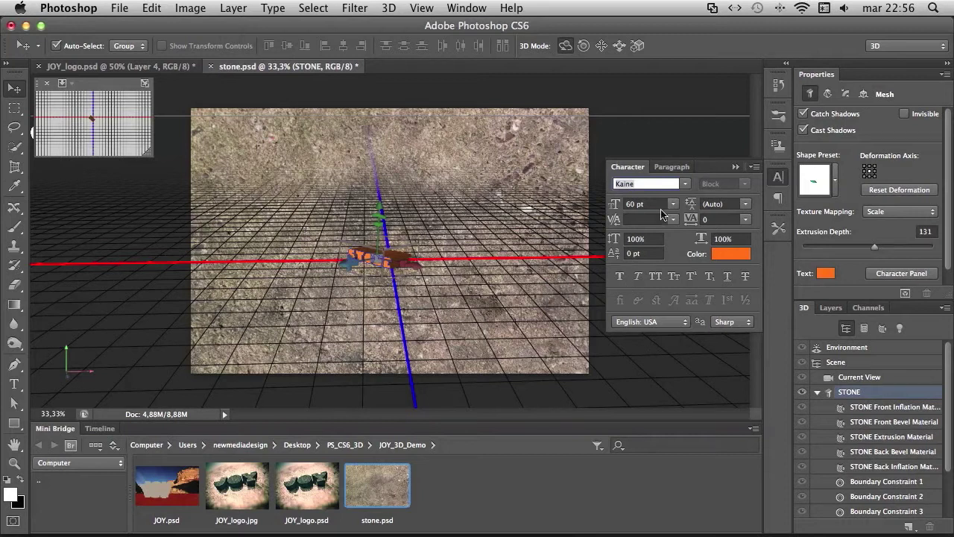
left_click(633, 203)
triple_click(634, 203)
type("3")
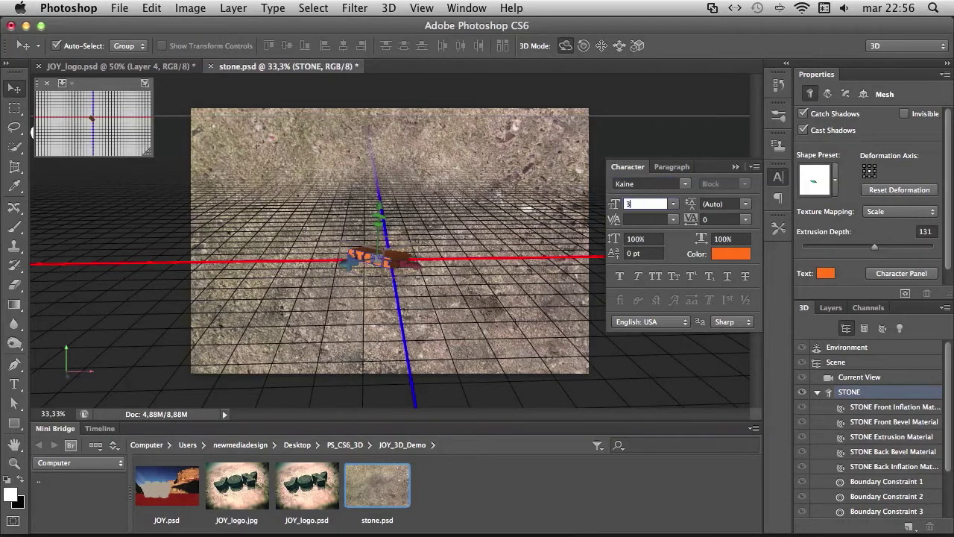
type("50")
key("Tab")
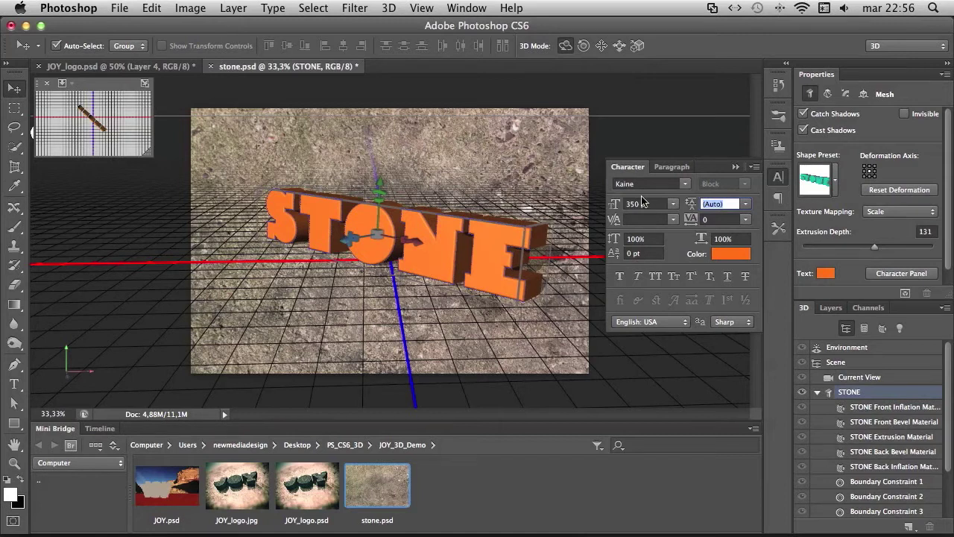
left_click(687, 184)
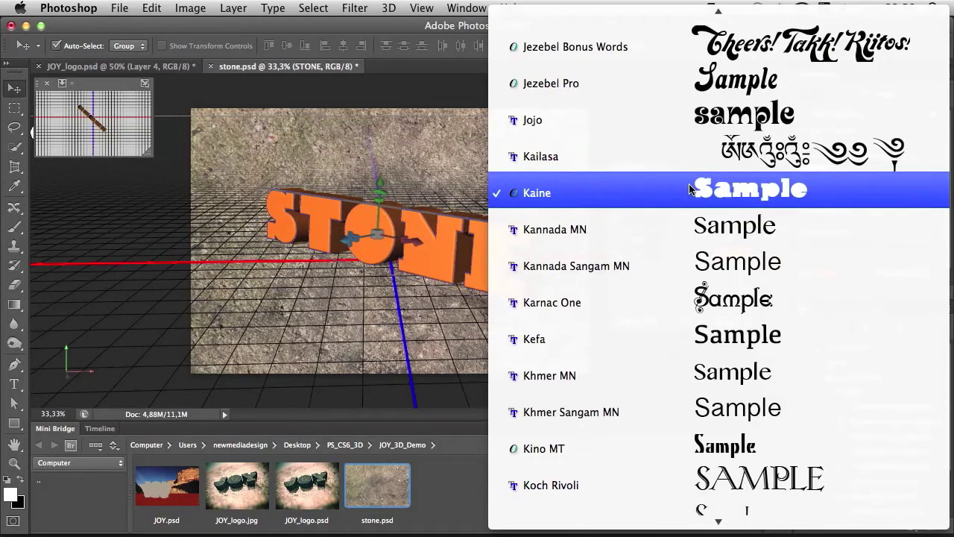
left_click(708, 121)
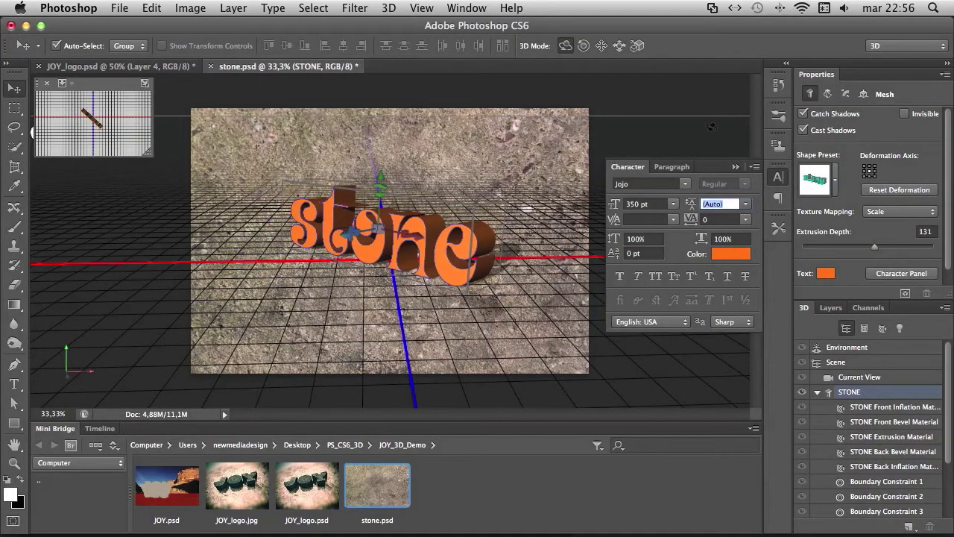
left_click(684, 183)
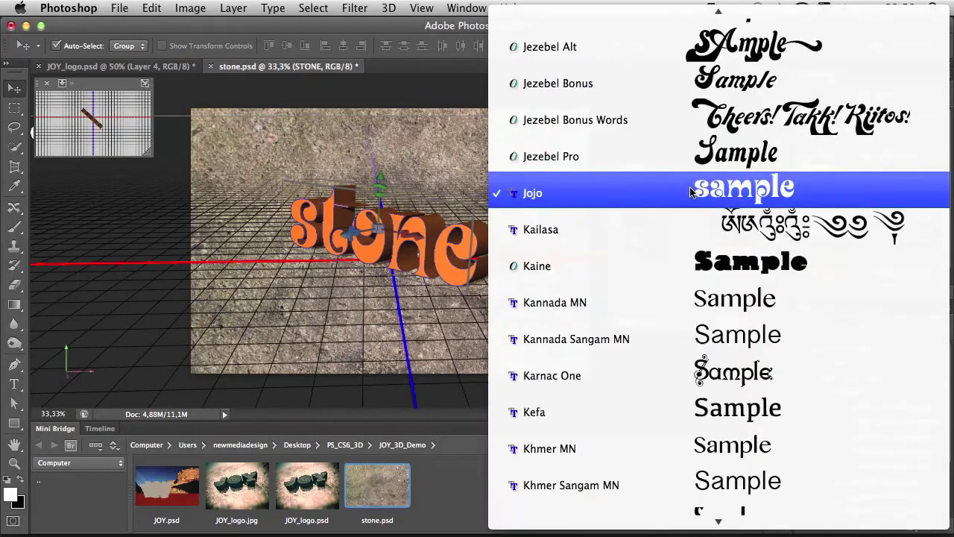
key("Escape")
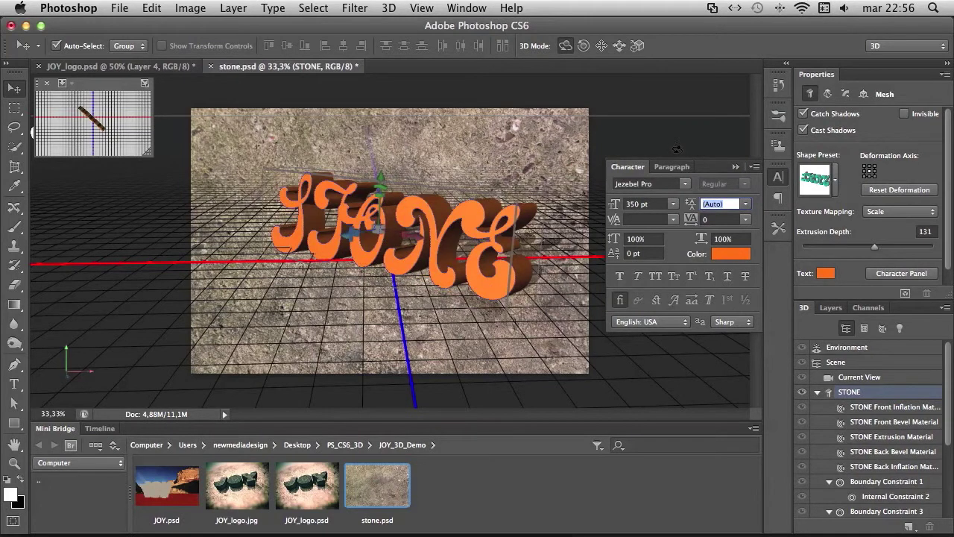
left_click(685, 184)
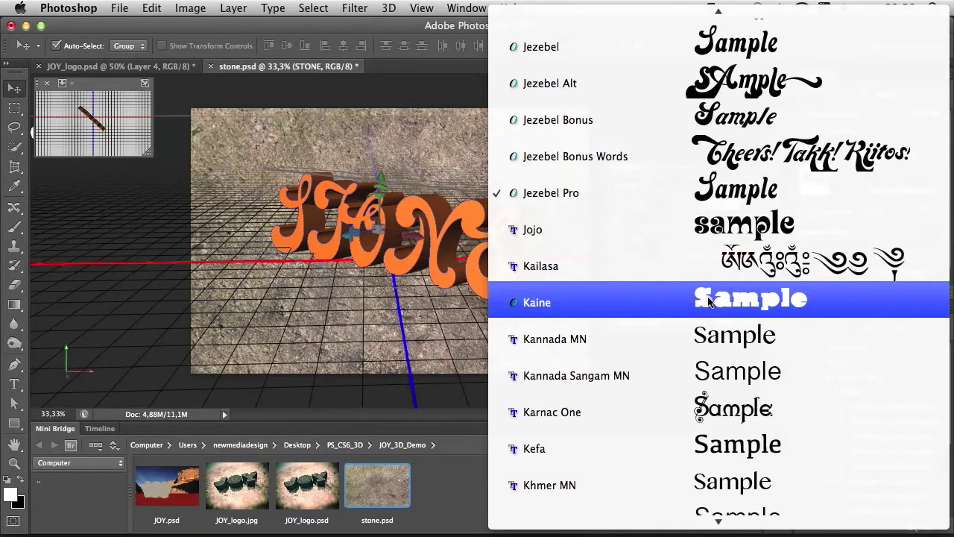
left_click(658, 302)
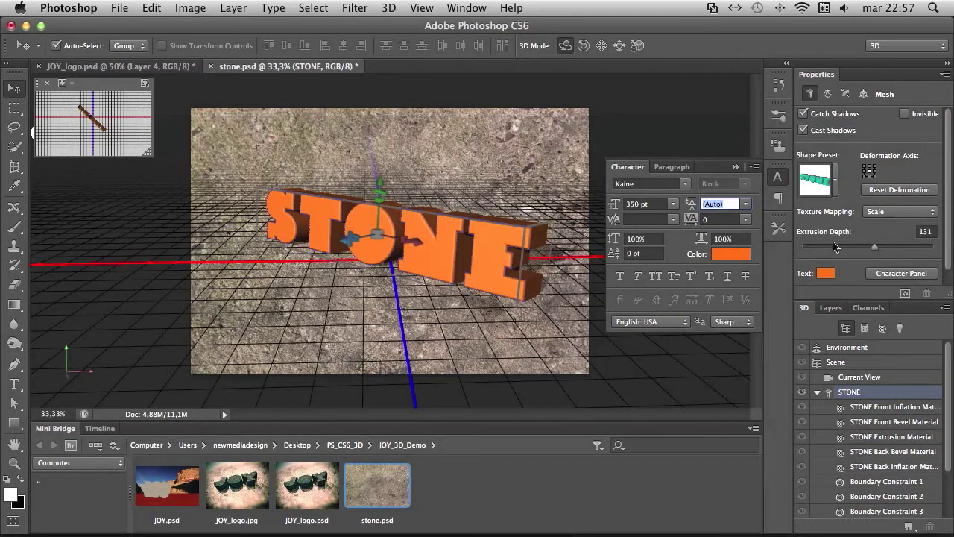
left_click_drag(949, 211, 946, 239)
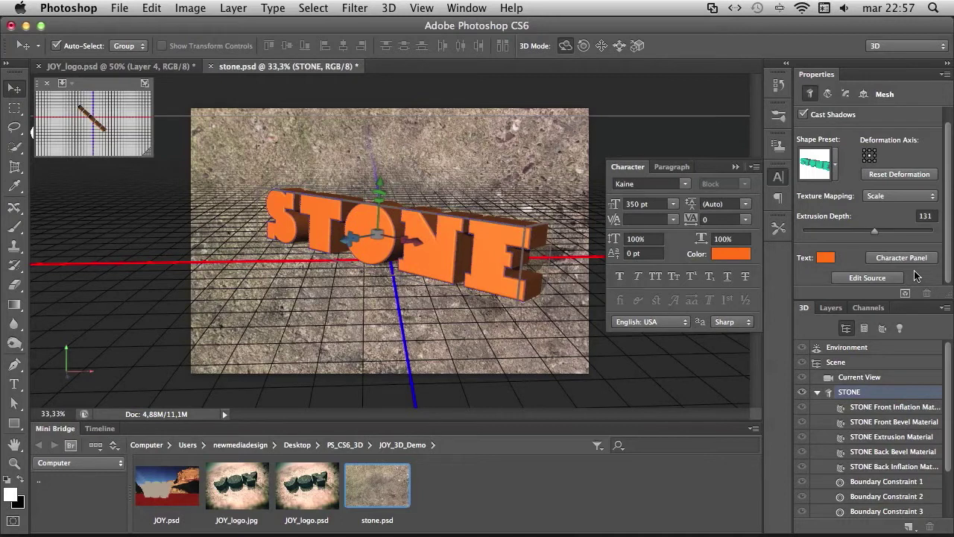
Step: Open the 3D text's flat source and replace the word STONE with JOY
left_click(862, 278)
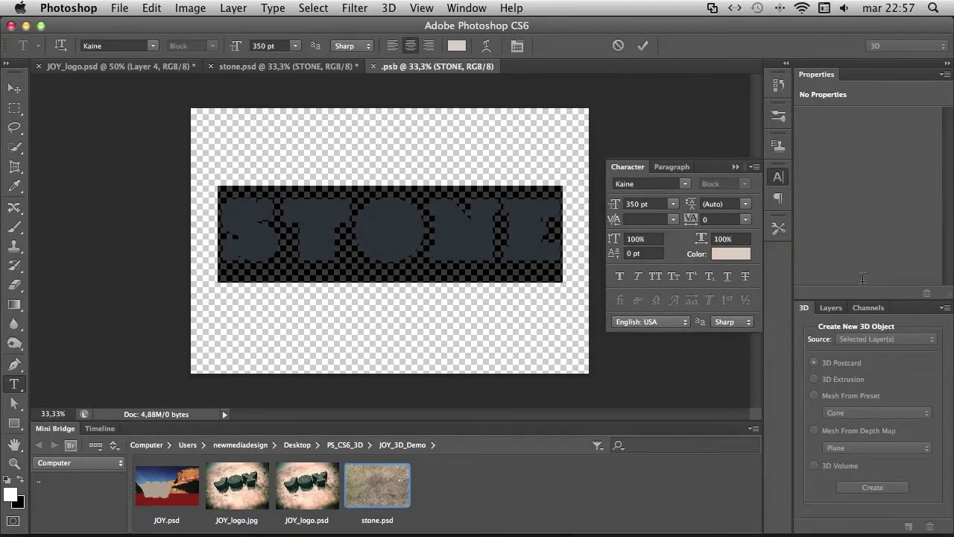
left_click(427, 222)
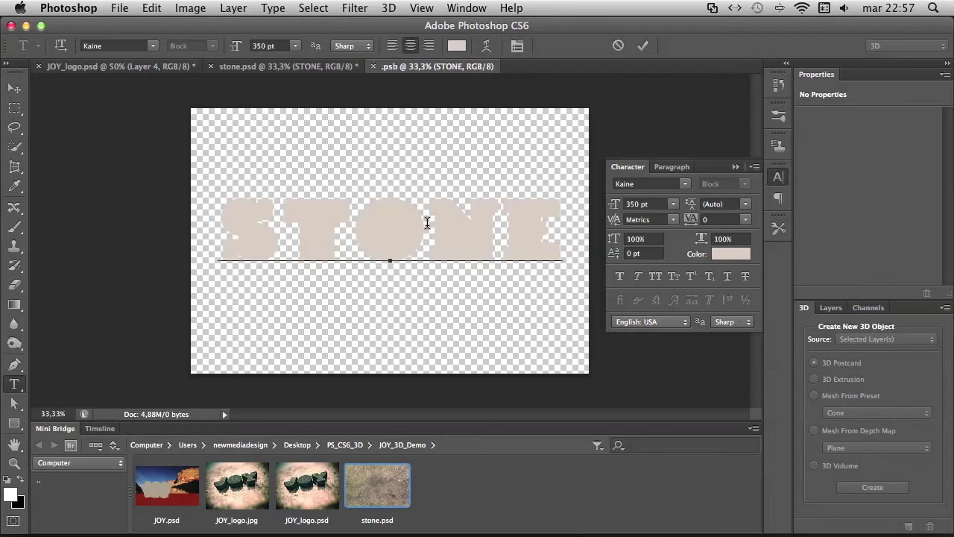
left_click(830, 307)
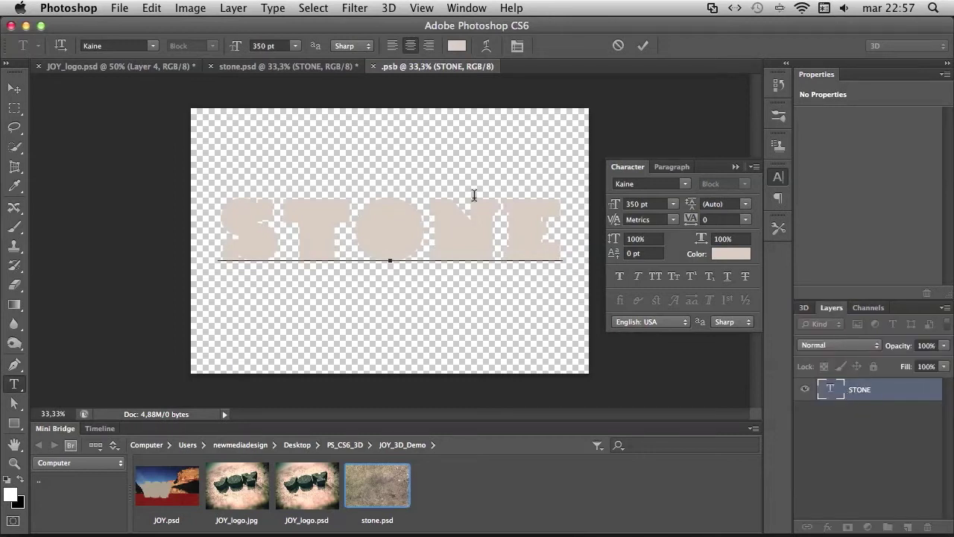
double_click(444, 216)
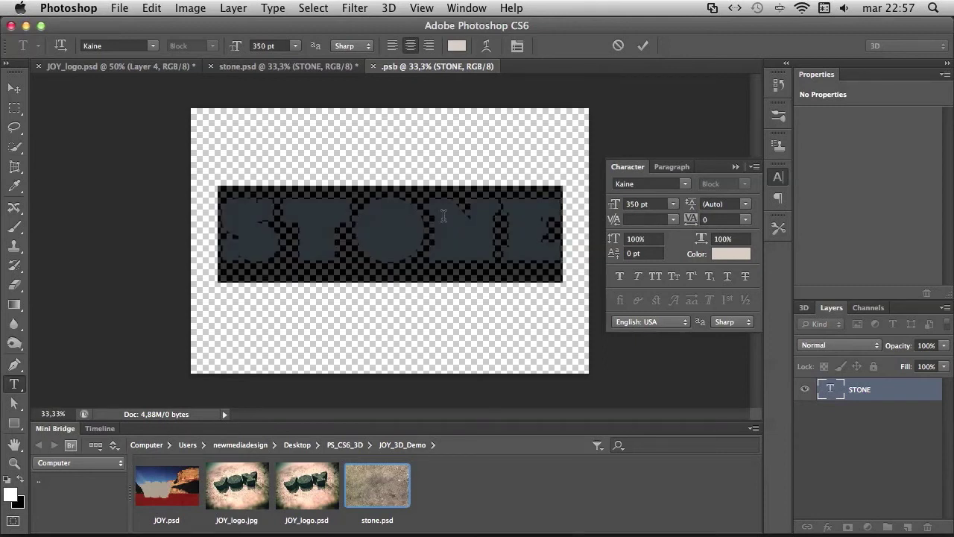
type("JOY")
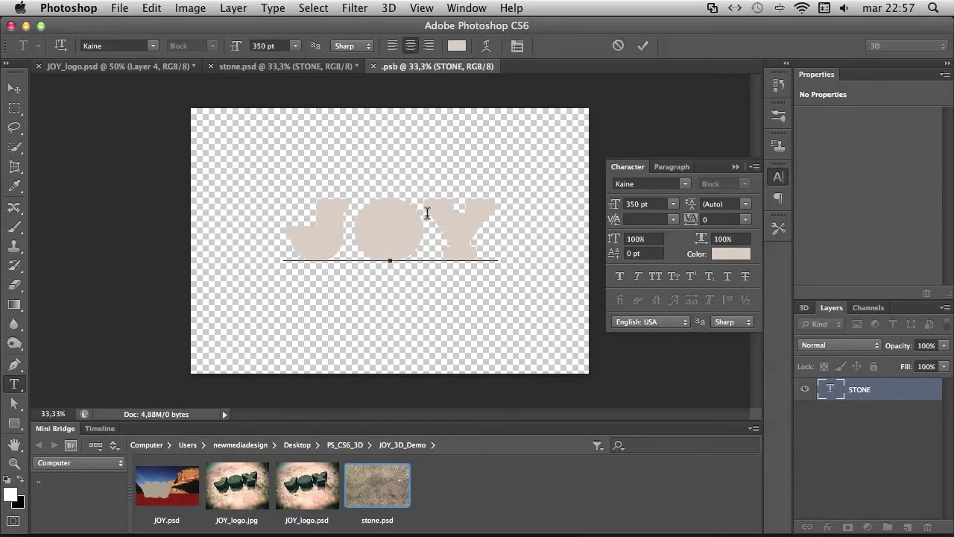
Step: Enlarge JOY to 490 pt, then close, commit and save it into the 3D text
double_click(428, 214)
left_click(275, 45)
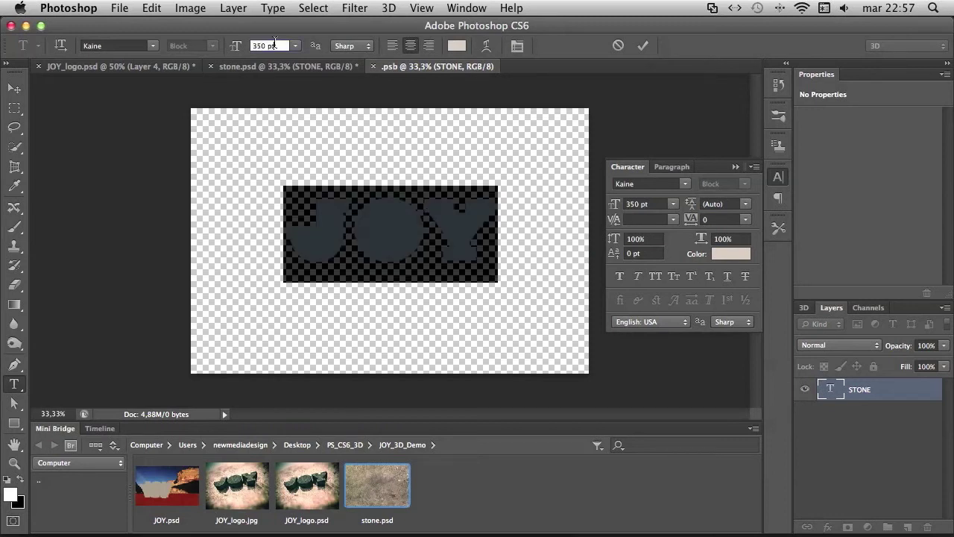
key("shift+Up")
key("shift+Up")
key("shift+Up")
key("shift+Up")
key("shift+Up")
key("shift+Up")
key("shift+Up")
key("shift+Up")
key("shift+Up")
key("shift+Up")
key("shift+Up")
key("shift+Up")
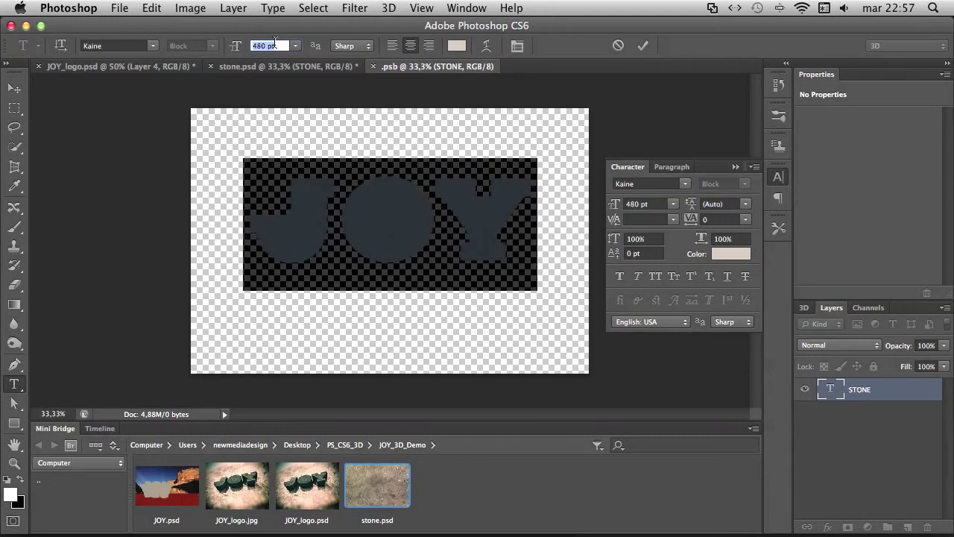
key("shift+Up")
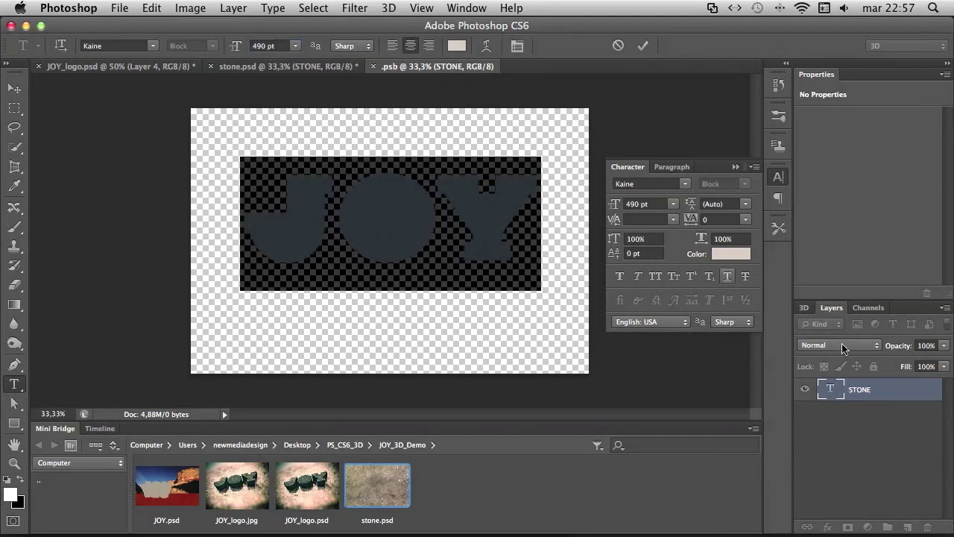
key("super+w")
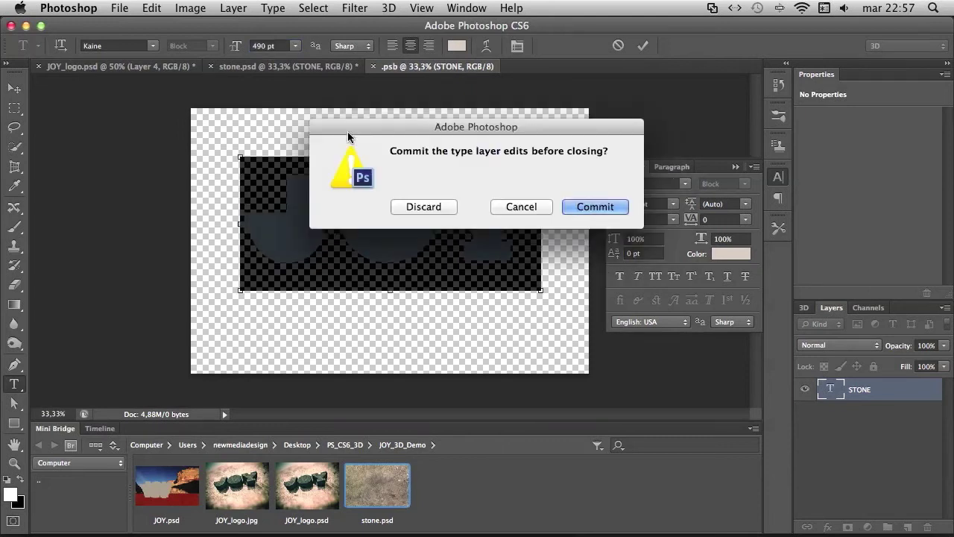
key("Return")
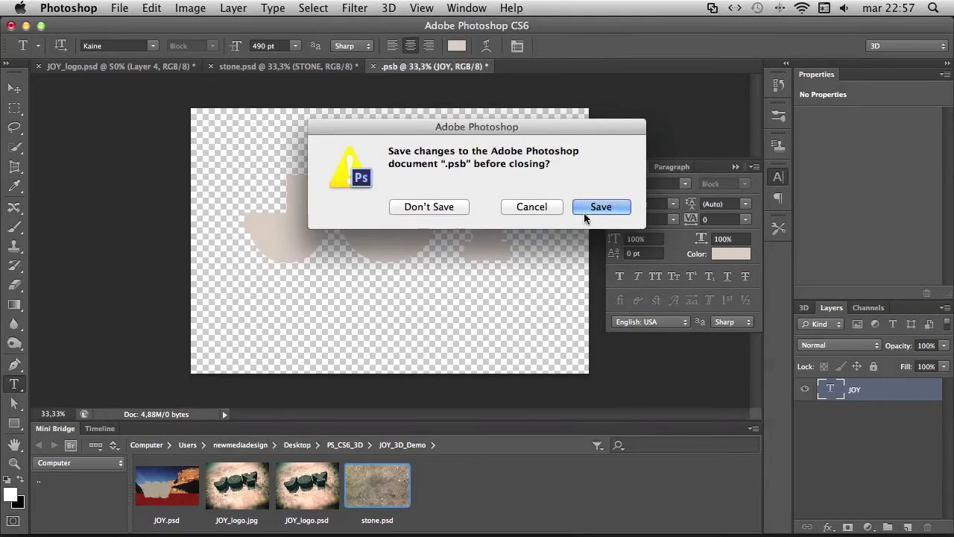
left_click(583, 212)
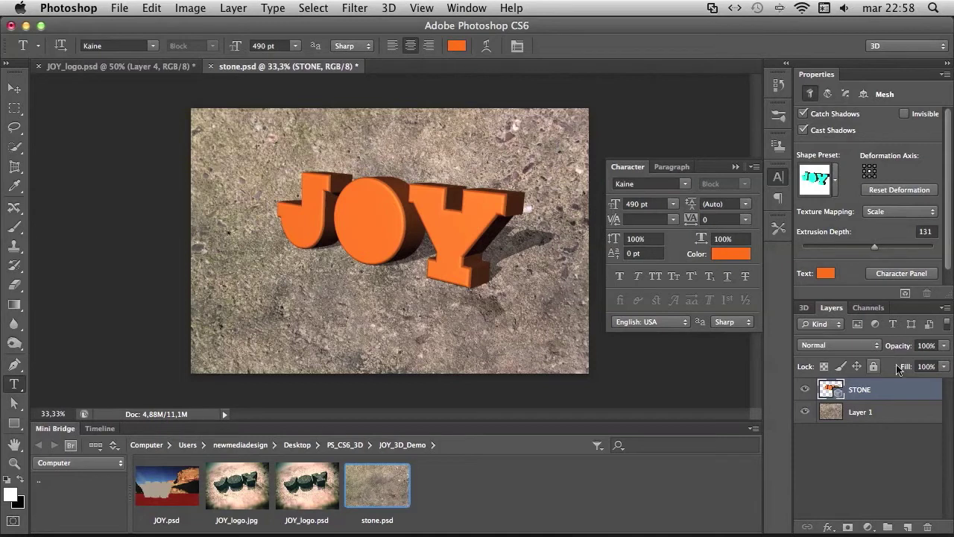
Step: Hide the STONE 3D layer and select the stone-texture Layer 1
left_click(805, 390)
left_click(824, 416)
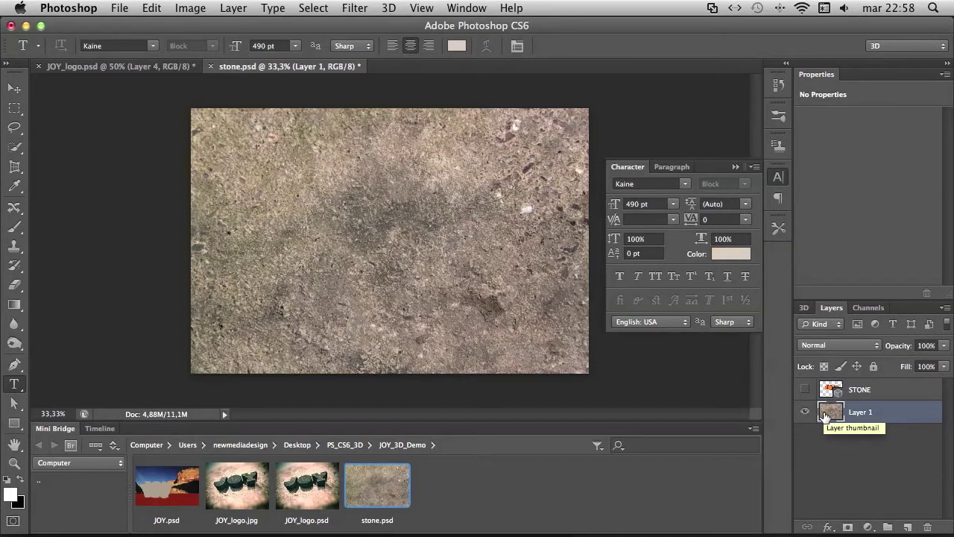
Step: Create a 3D Postcard from Layer 1 with Source set to Selected Layer(s)
left_click(735, 167)
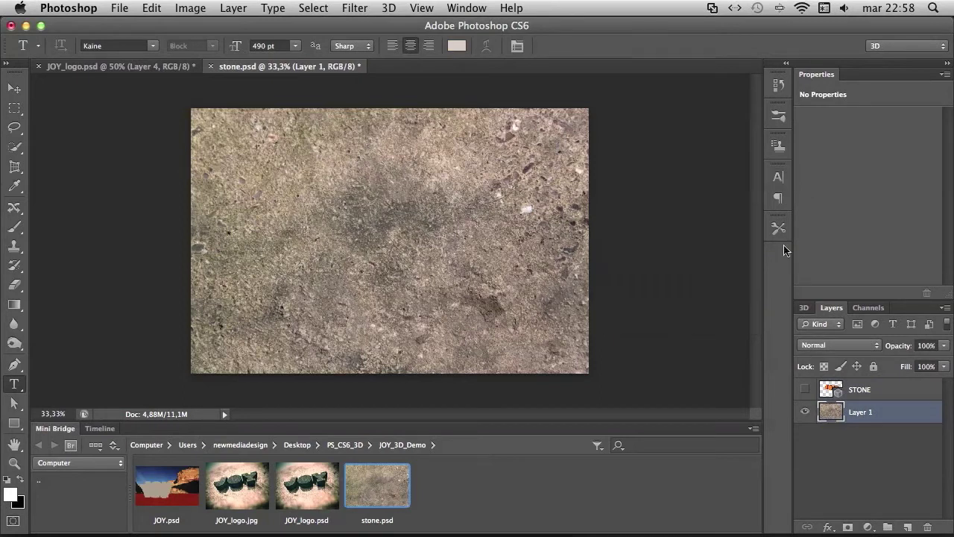
left_click(804, 308)
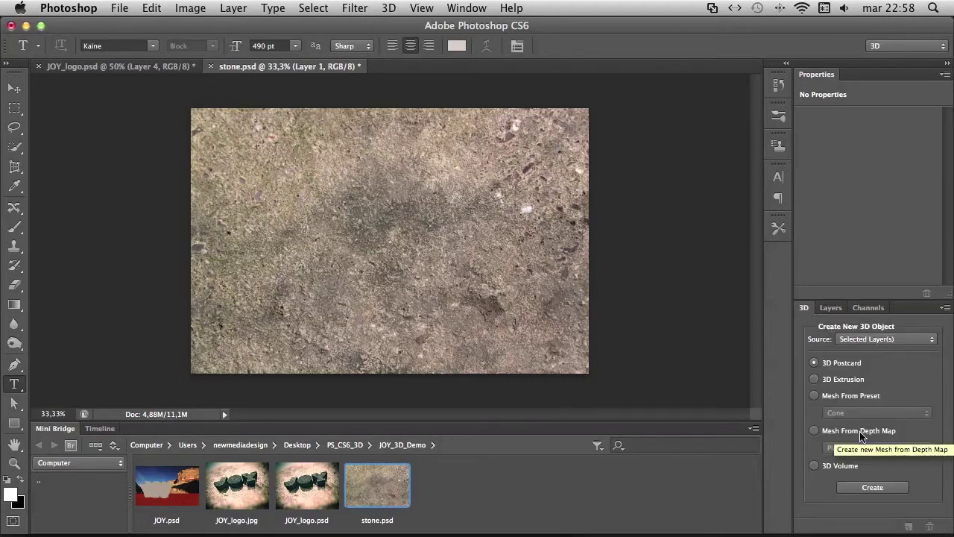
left_click(881, 344)
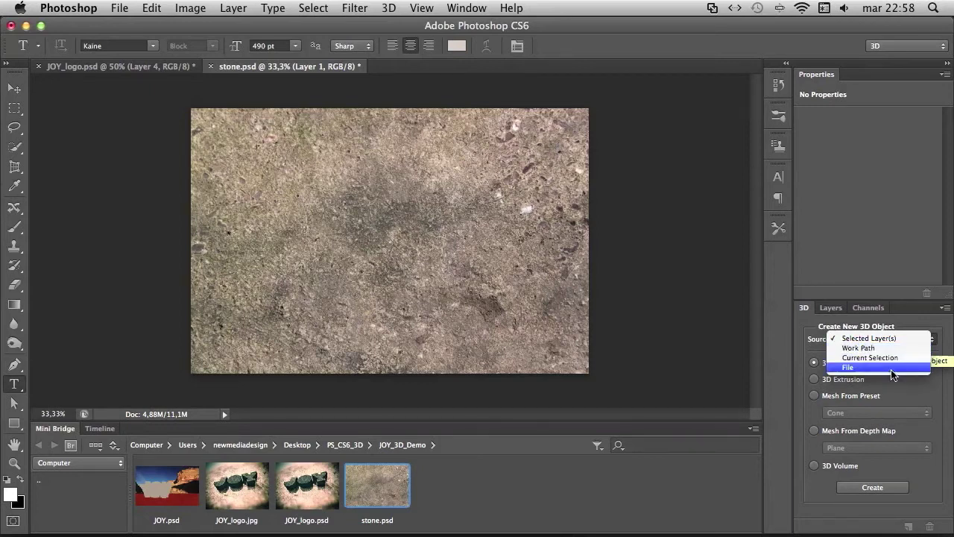
left_click(899, 395)
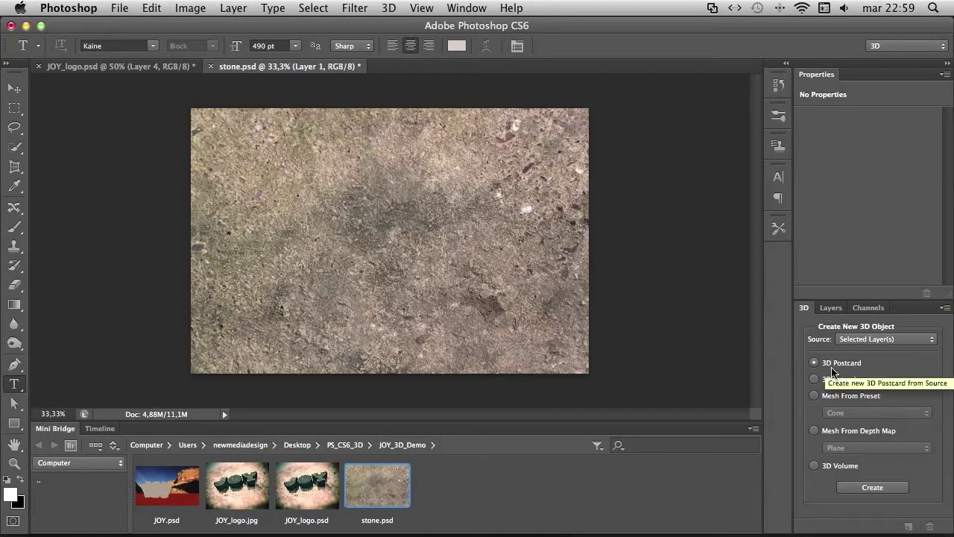
left_click(865, 487)
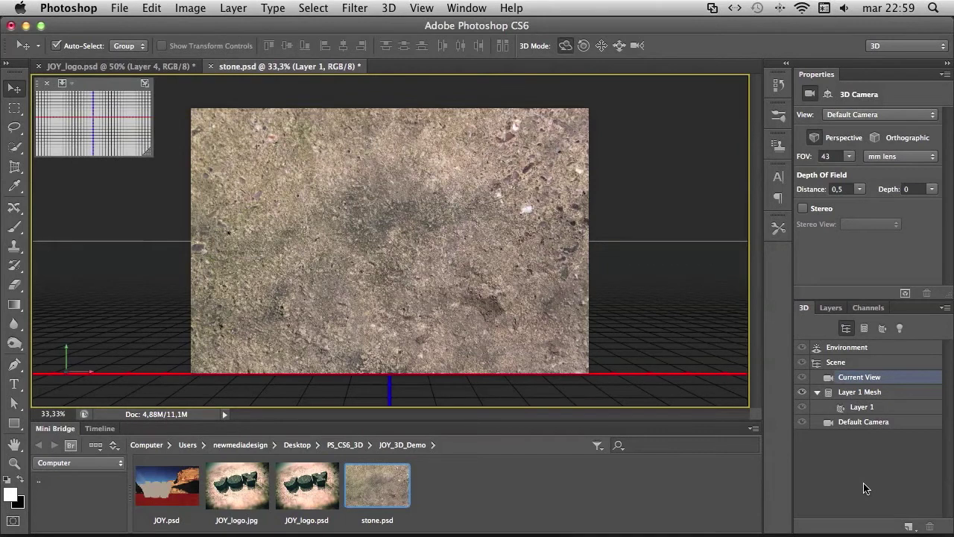
Step: Select the stone plane mesh, tilt it, then reset it to the Current View
left_click(494, 229)
left_click(494, 229)
left_click(552, 164)
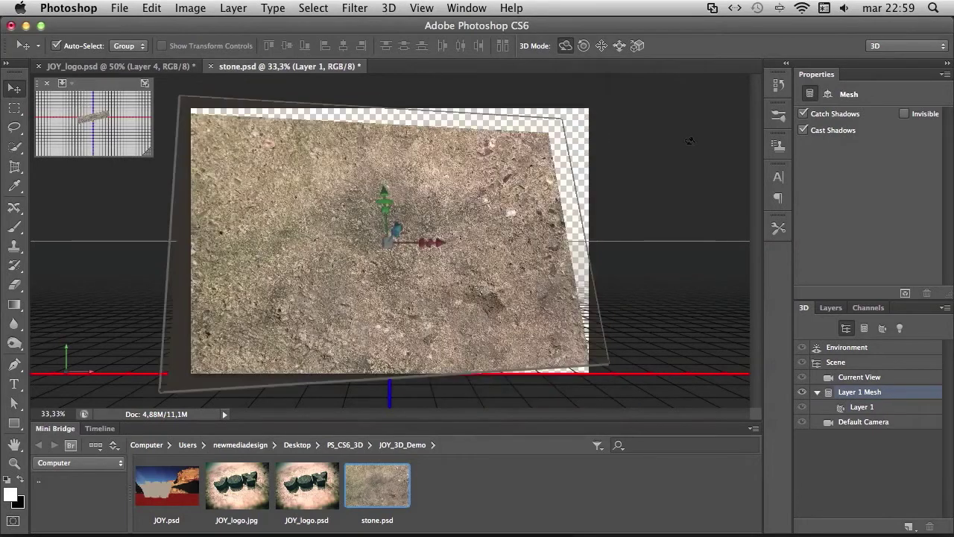
mouse_move(655, 154)
left_mouse_down()
mouse_move(484, 244)
mouse_move(631, 165)
left_mouse_up()
left_click(629, 164)
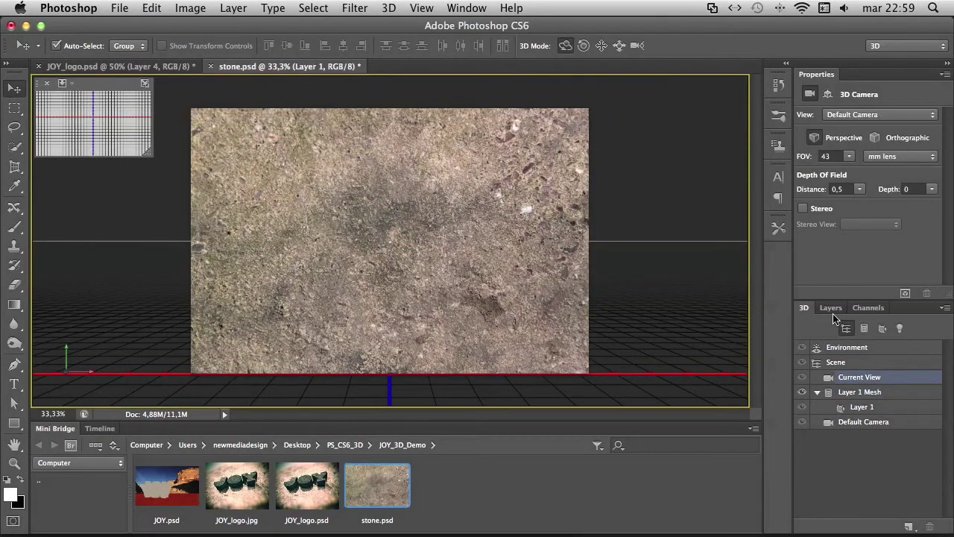
left_click(818, 392)
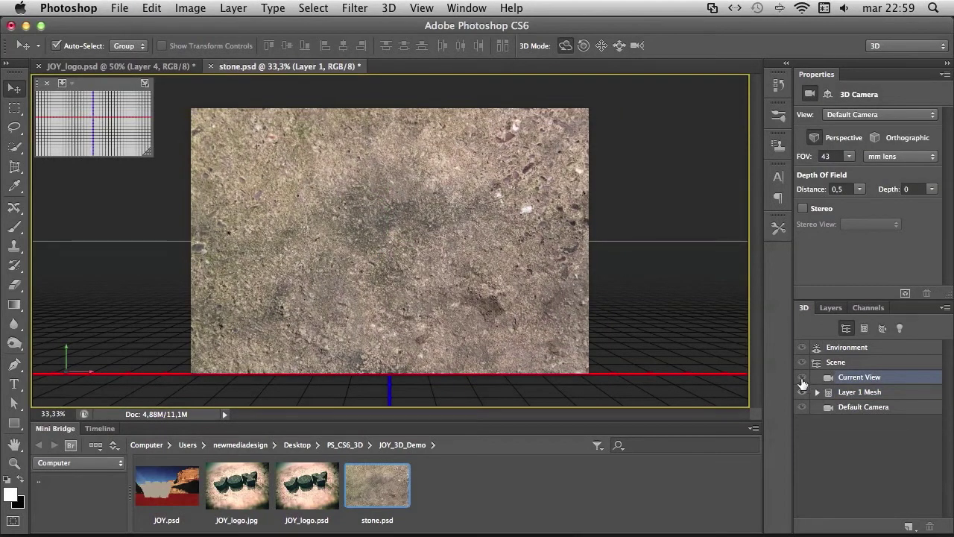
Step: Make the STONE 3D text layer visible again and select it
left_click(830, 308)
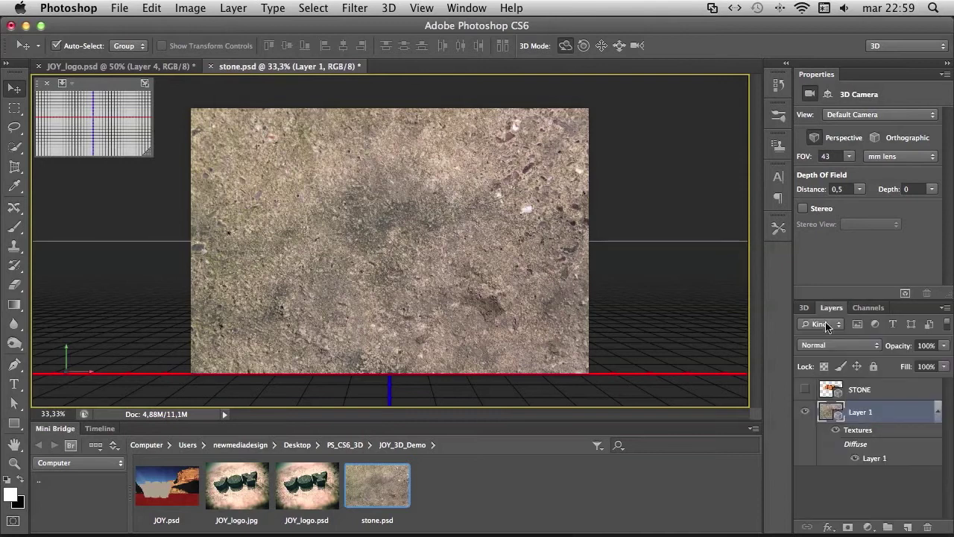
left_click(806, 390)
left_click(826, 392)
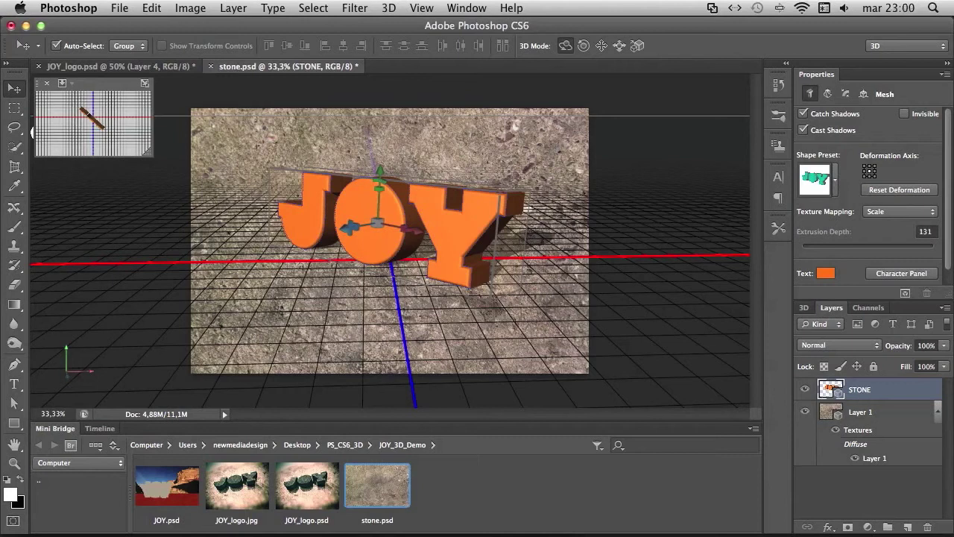
Step: Collapse Layer 1's Textures list and add Layer 1 to the STONE selection
left_click(938, 414)
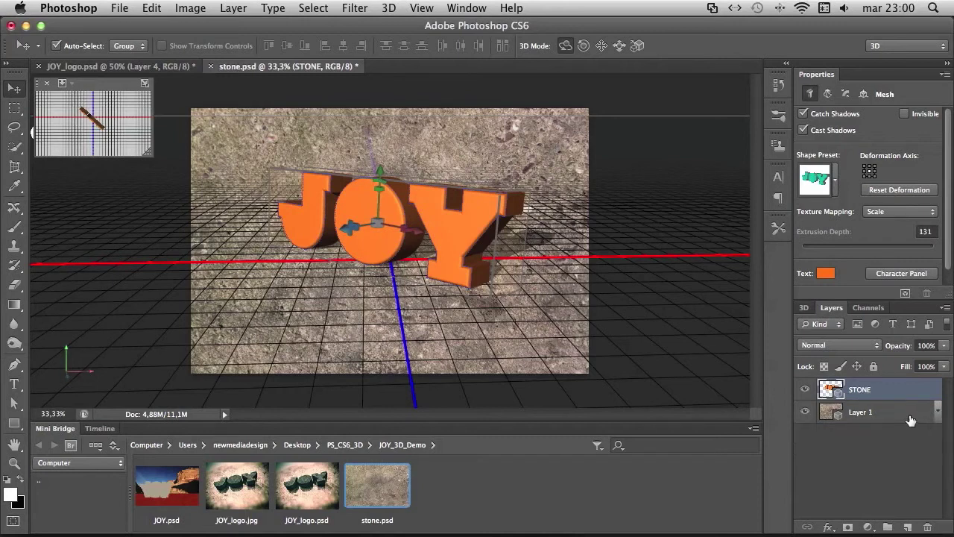
left_click(911, 420, "shift")
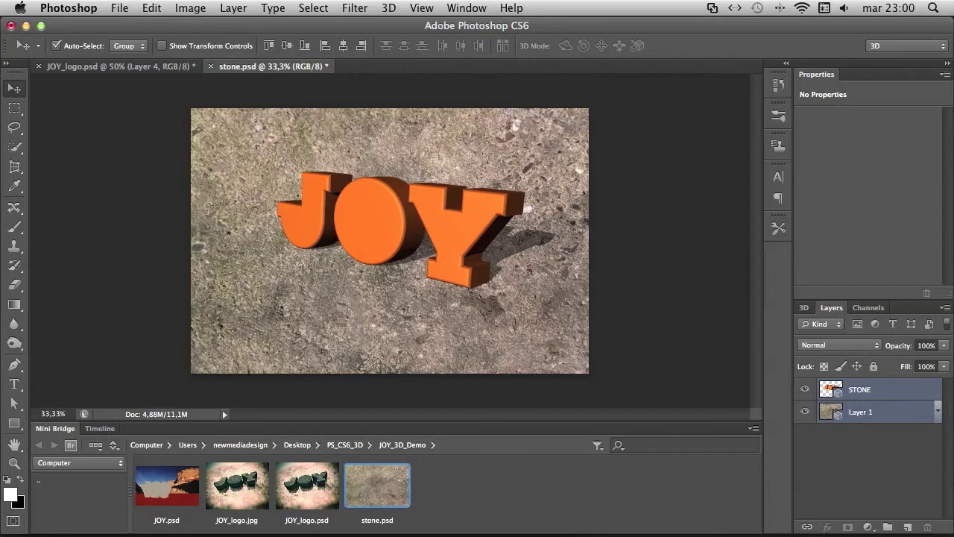
Step: Run 3D > Merge 3D Layers on the selected JOY and stone layers
left_click(388, 8)
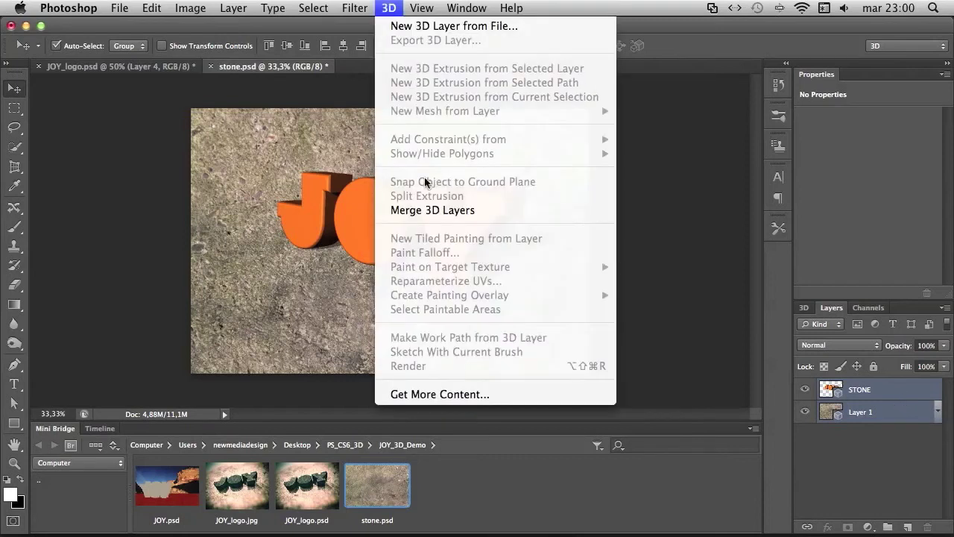
left_click(484, 217)
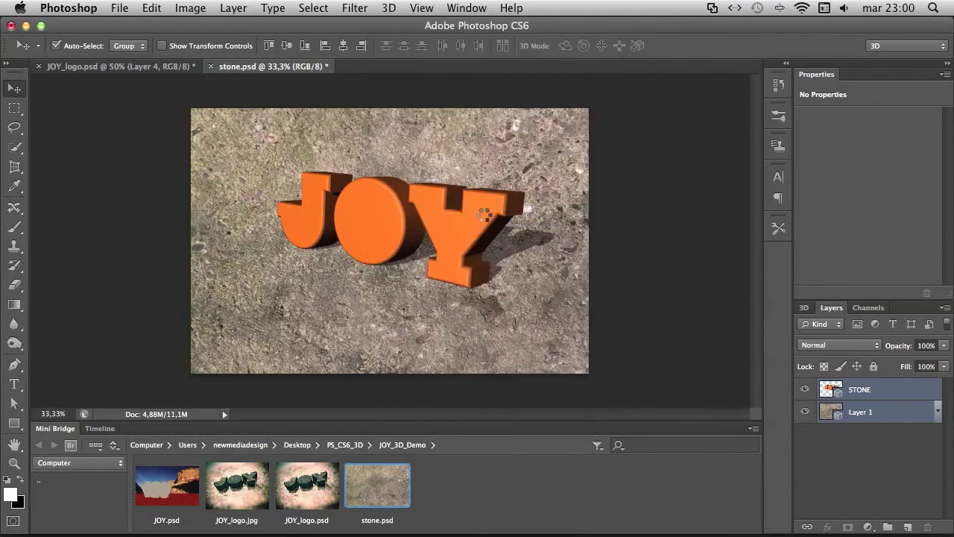